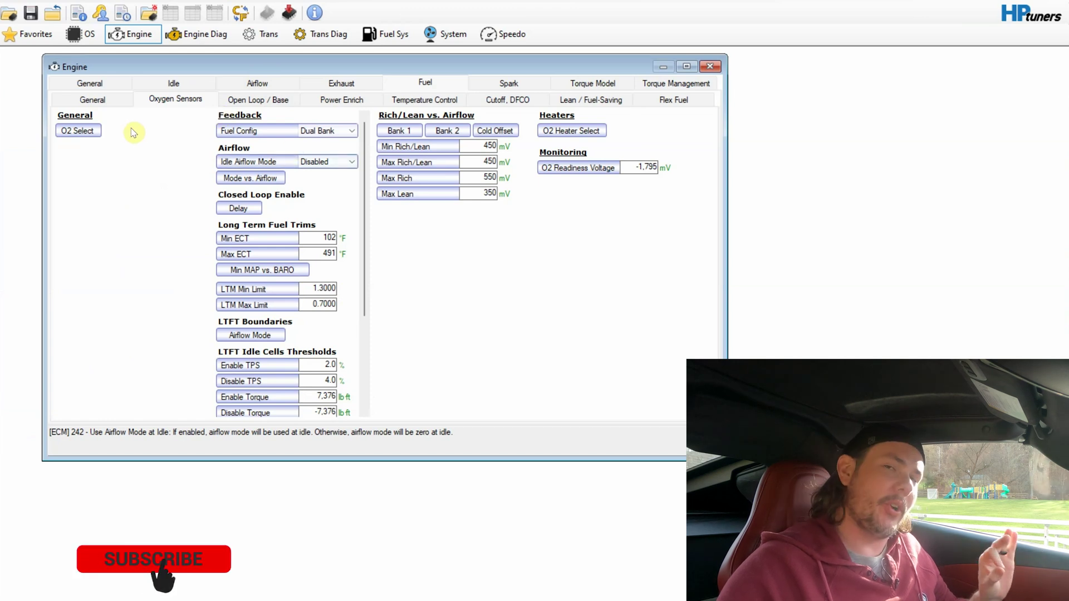
Review the O2 Sensor Select table in the editor and the O2 Voltage B1S1 and B2S1 channels in the scanner
left_click(80, 133)
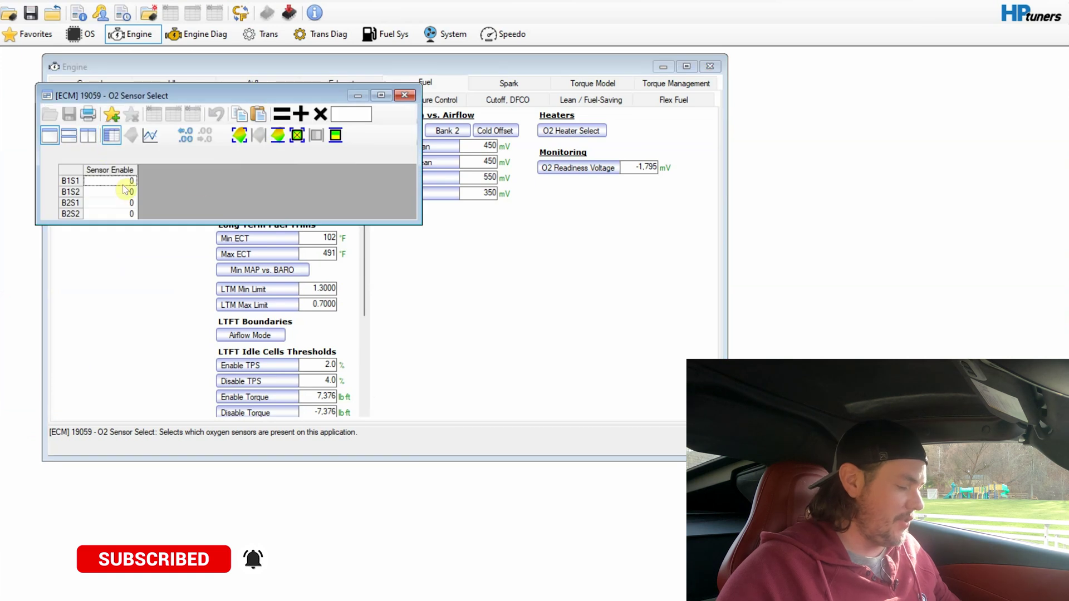
left_click(411, 97)
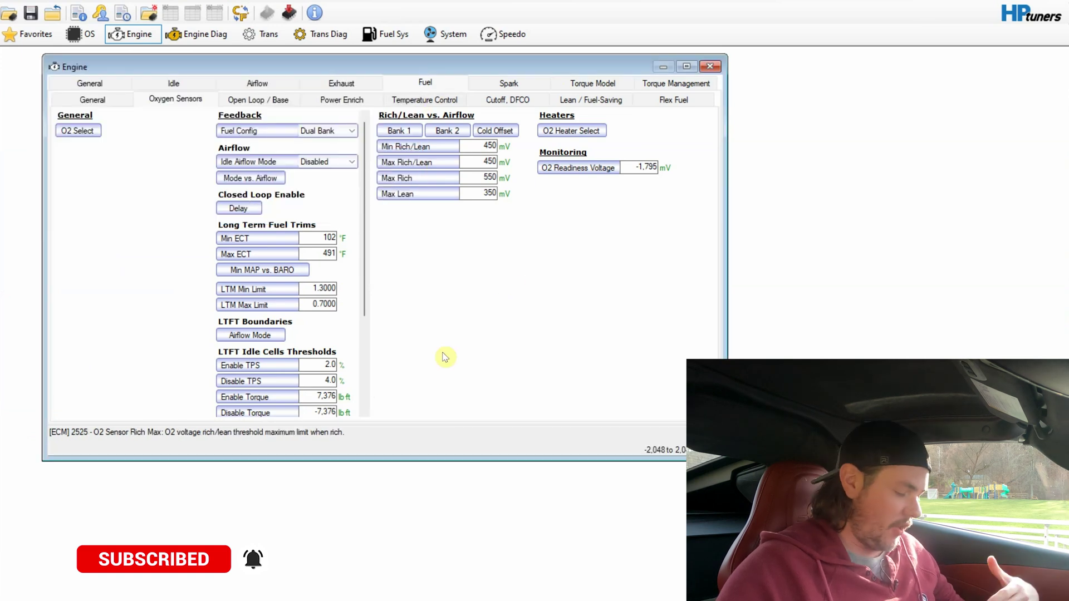
key("alt+Tab")
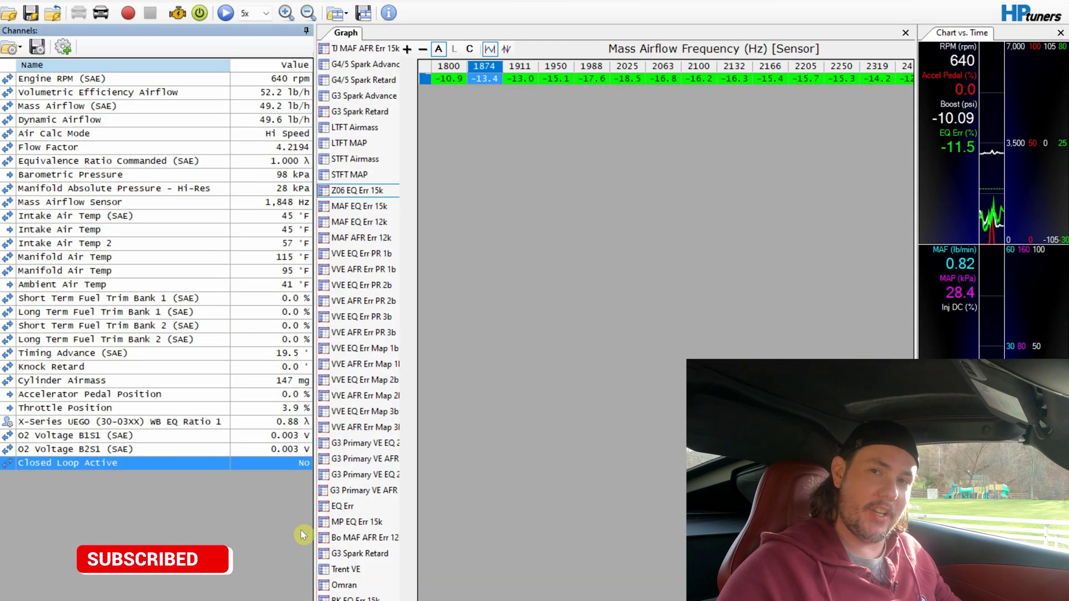
left_click_drag(177, 436, 181, 454)
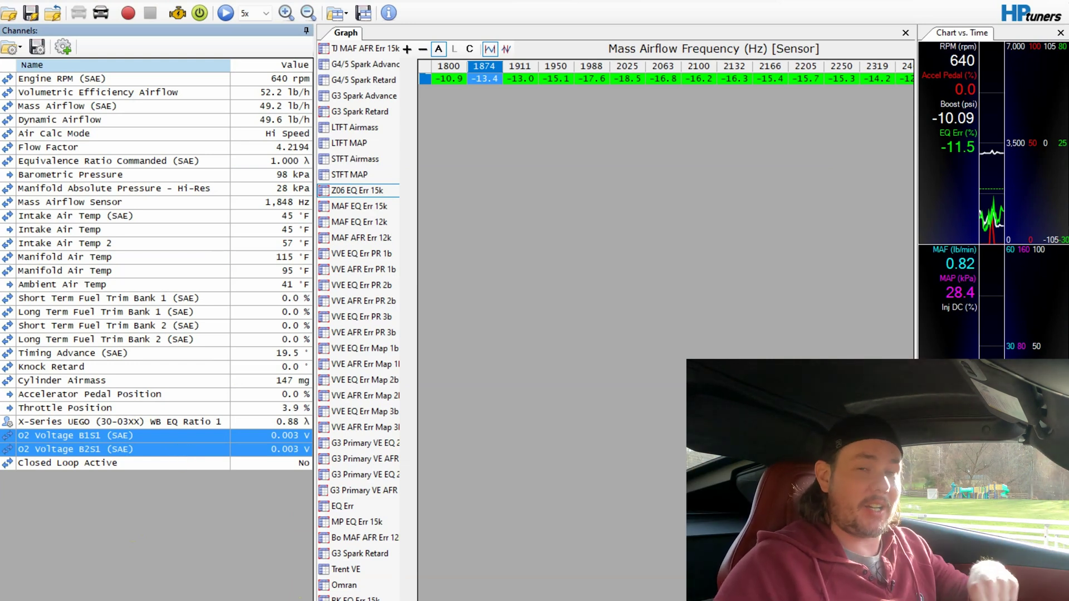
Switch back to the editor and set MAF Airmass Filt to 1 in the Dynamic Airflow settings
key("alt+Tab")
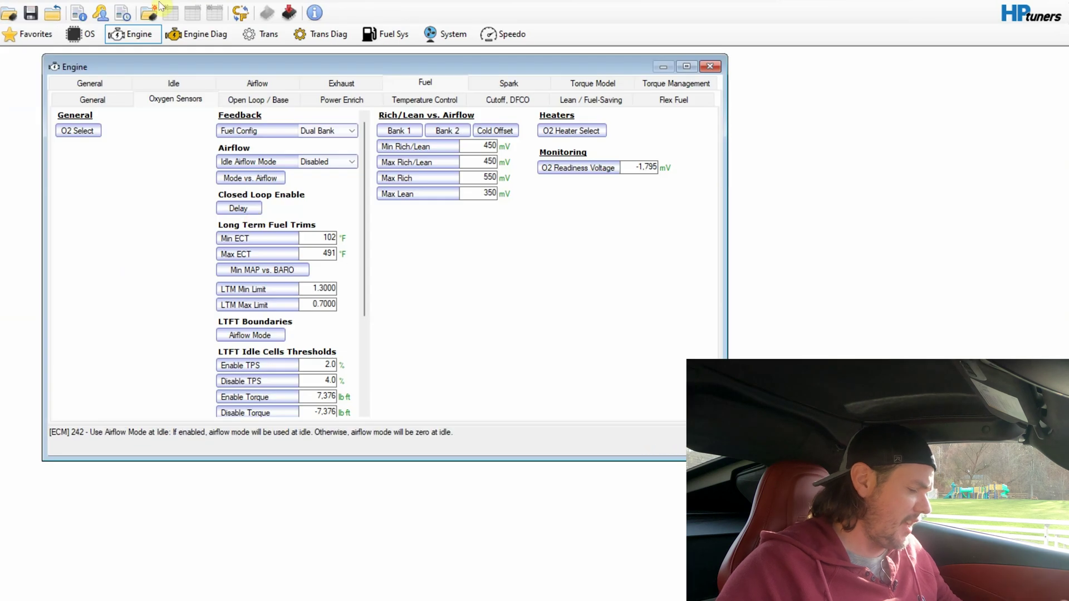
left_click(241, 84)
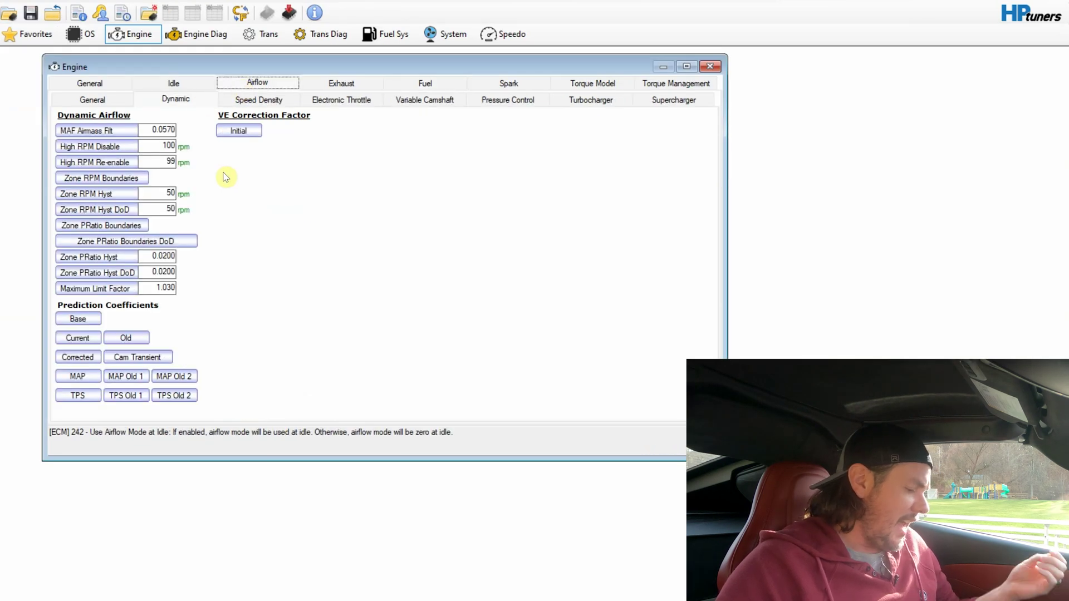
mouse_move(150, 130)
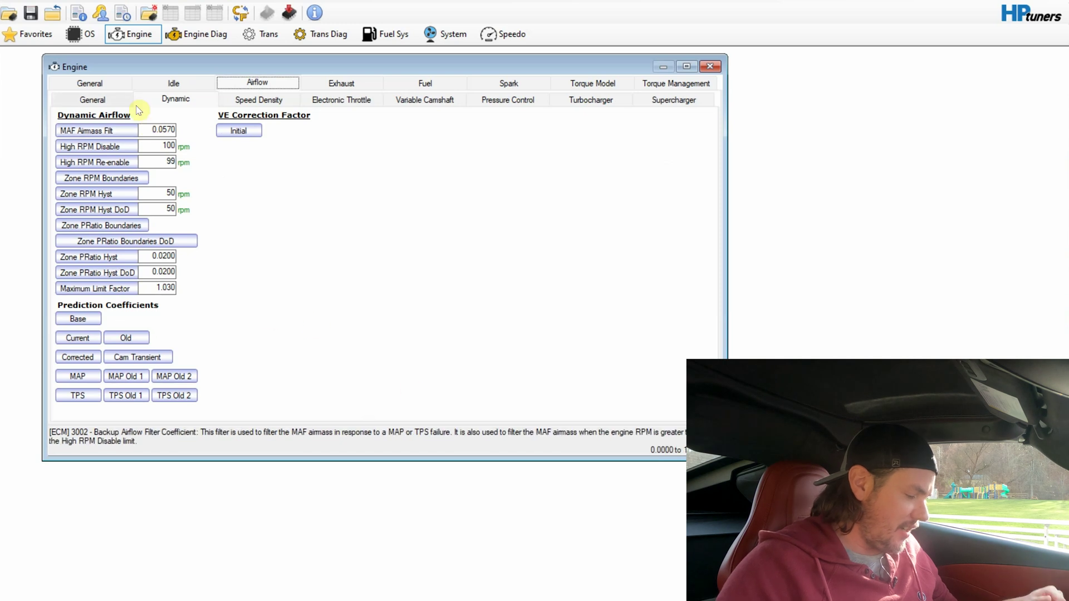
mouse_move(194, 145)
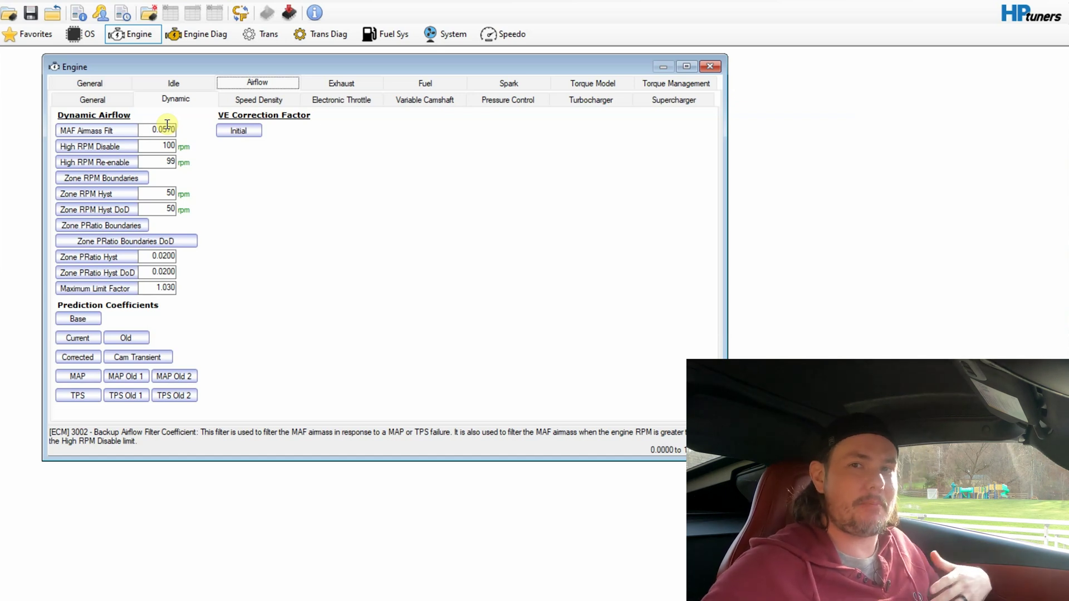
left_click(152, 160)
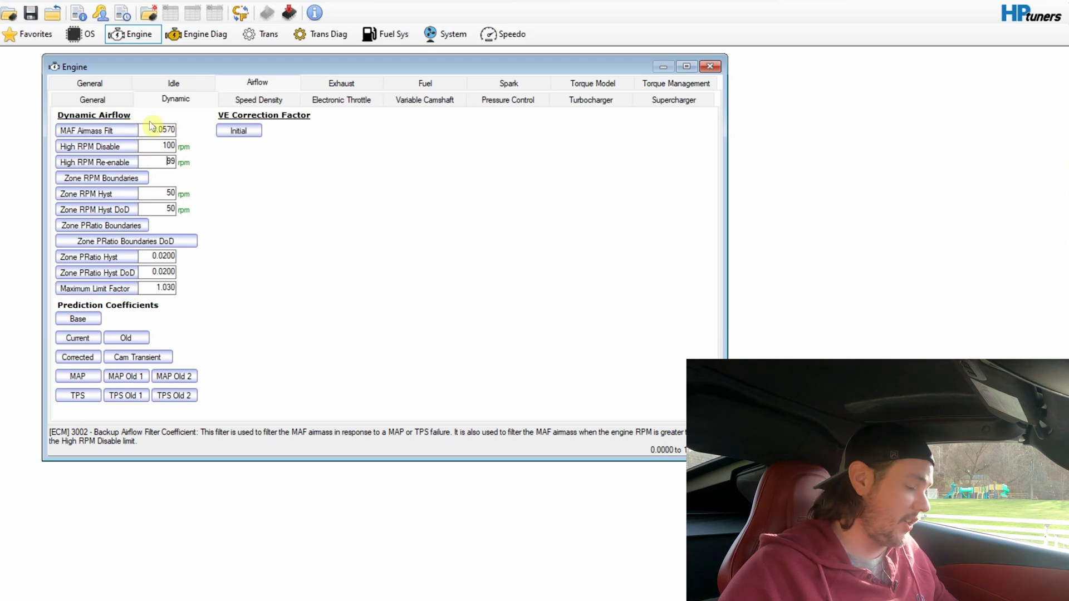
double_click(152, 130)
type("1")
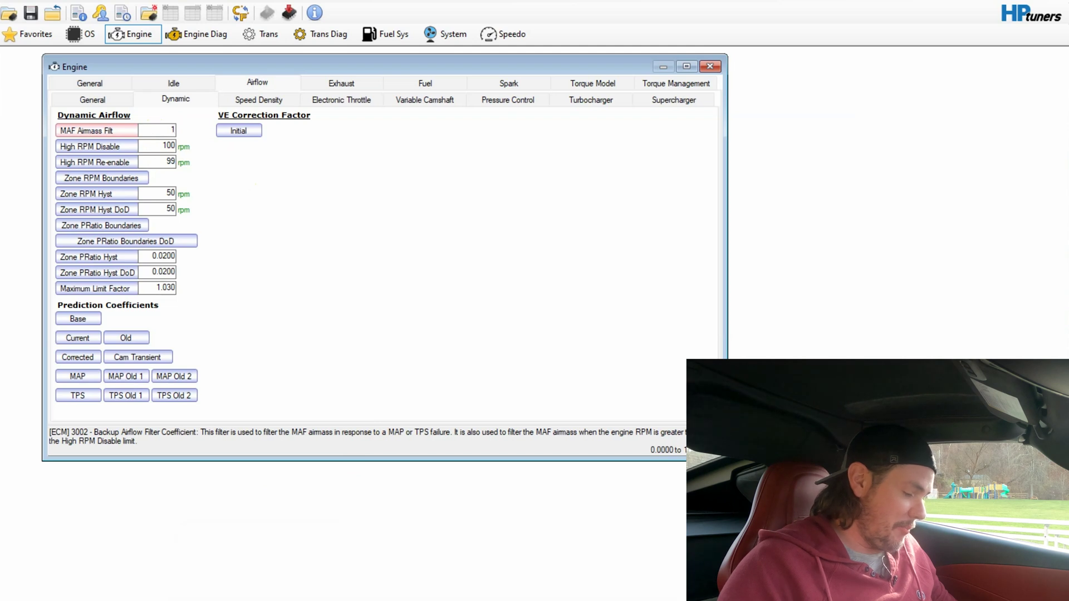
Switch to the scanner and examine the Z06 EQ Err 15k values across the mass airflow frequency cells
key("alt+Tab")
key("Right")
key("Right")
key("Right")
key("Right")
key("Right")
key("Right")
key("Right")
key("Right")
key("Right")
key("Right")
key("Right")
key("Right")
key("Right")
key("Right")
key("Right")
key("Right")
key("Right")
key("Right")
key("Right")
key("Right")
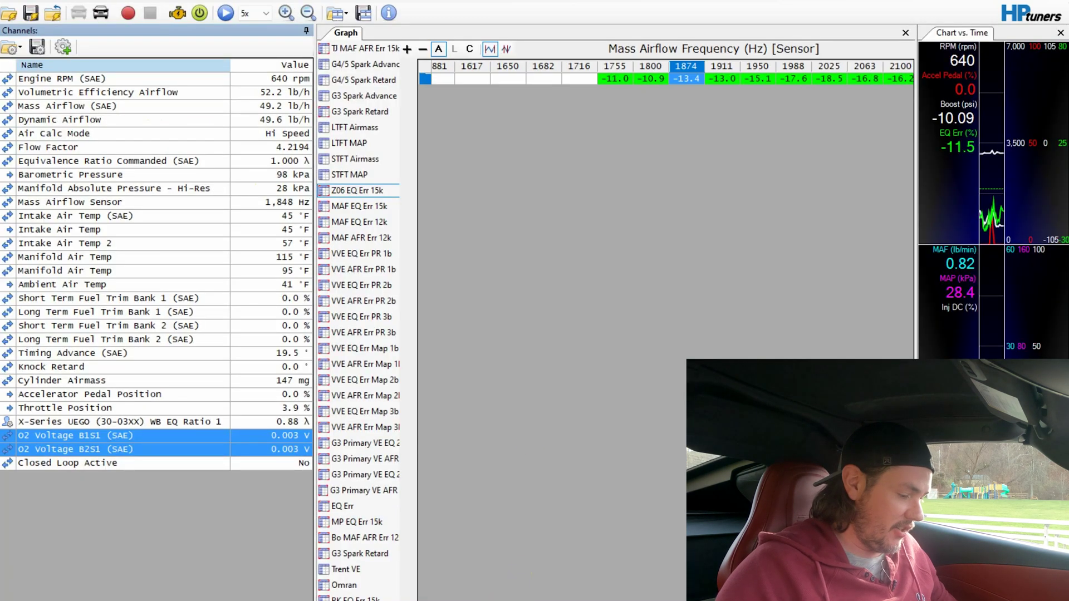
key("Right")
key("Right")
key("Right")
key("Right")
key("Right")
key("Right")
key("Right")
key("Right")
key("Right")
key("Right")
key("Right")
key("Right")
key("Right")
key("Right")
key("Right")
key("Right")
key("Right")
key("Right")
key("Right")
key("Right")
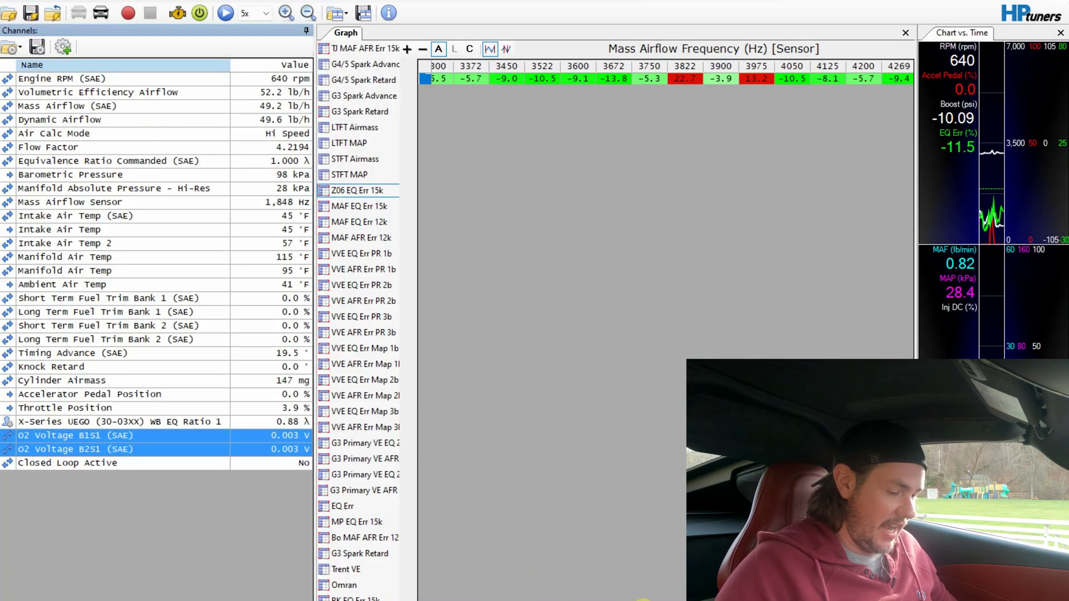
key("Left")
key("Left")
key("Left")
key("Left")
key("Left")
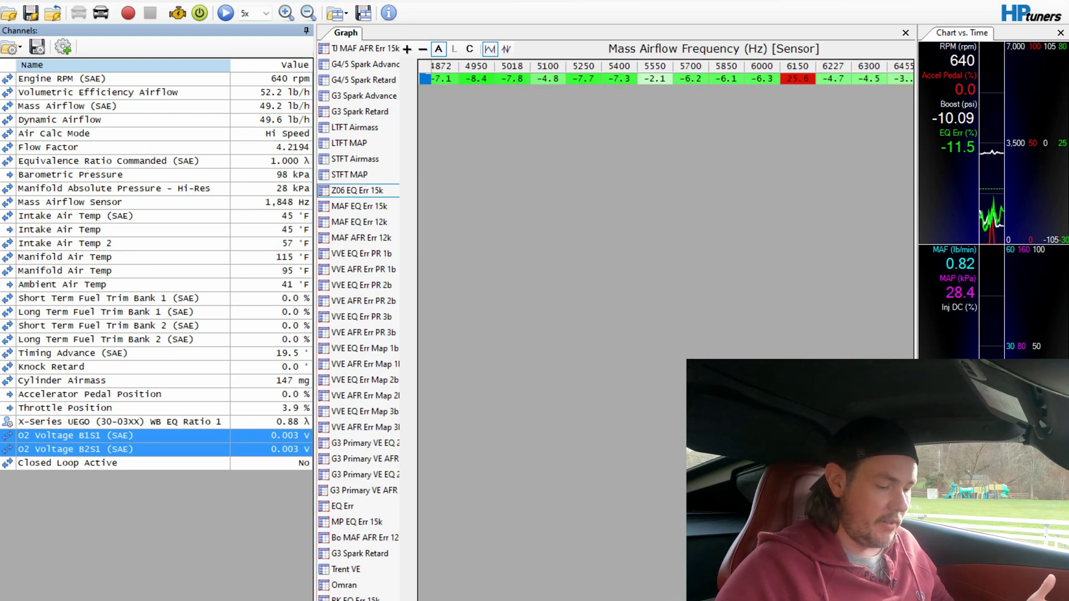
key("Left")
key("Left")
key("Left")
key("Left")
key("Left")
key("Left")
key("Left")
key("Left")
key("Left")
key("Left")
key("Left")
key("Left")
key("Left")
key("Left")
key("Left")
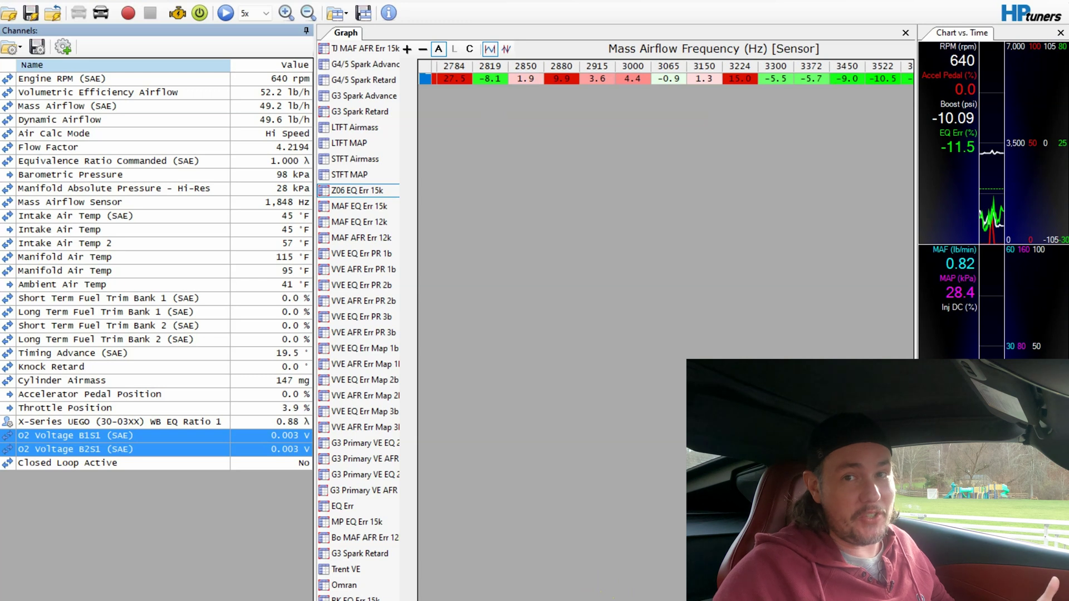
right_click(490, 599)
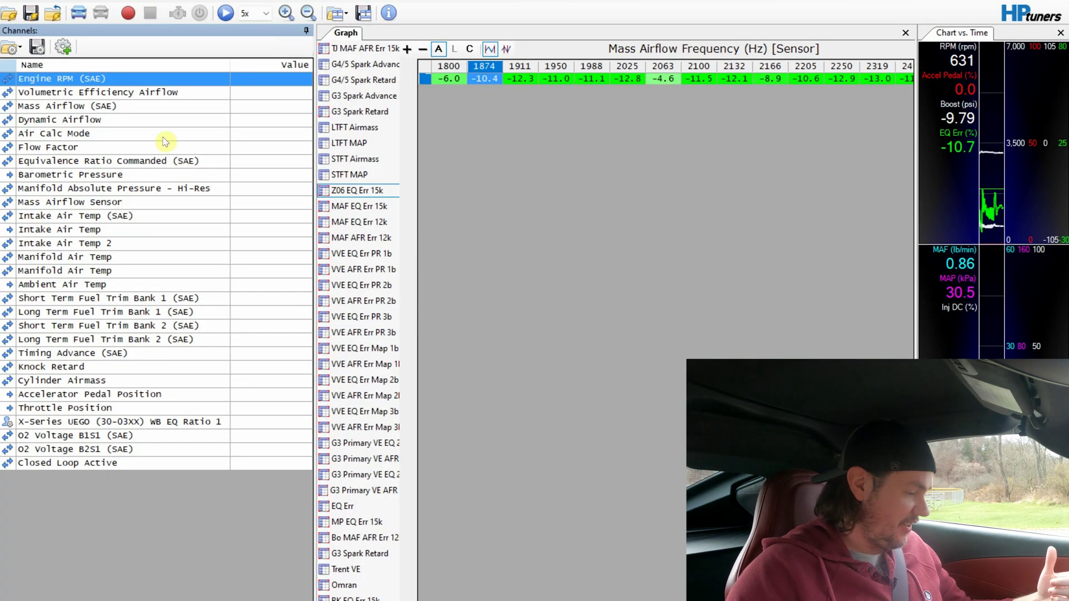
Start a new scan and check the live Mass Airflow Sensor and Mass Airflow (SAE) channels
left_click(129, 13)
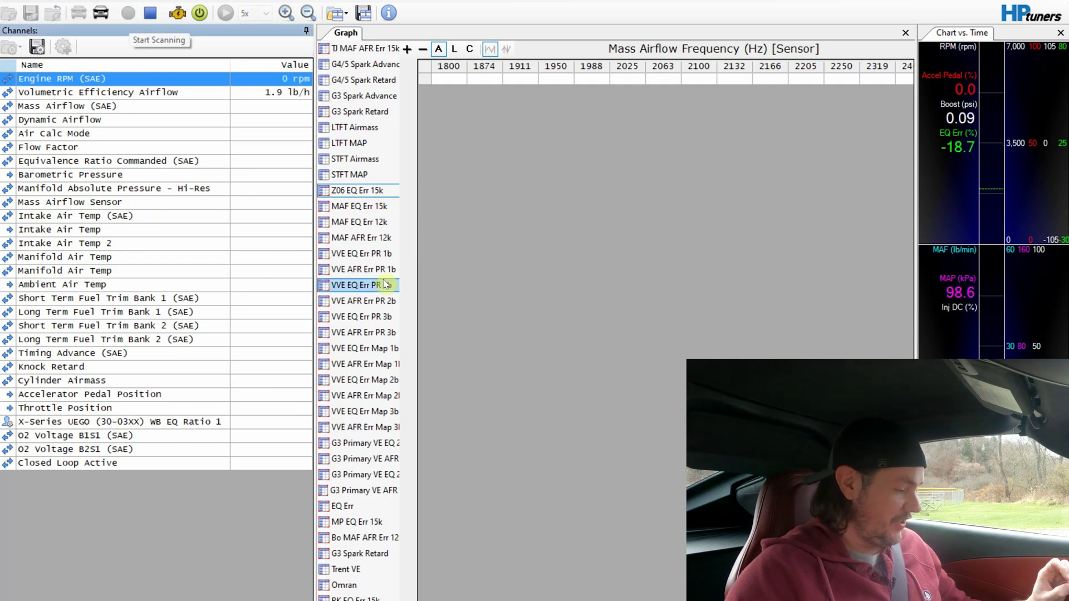
right_click(180, 208)
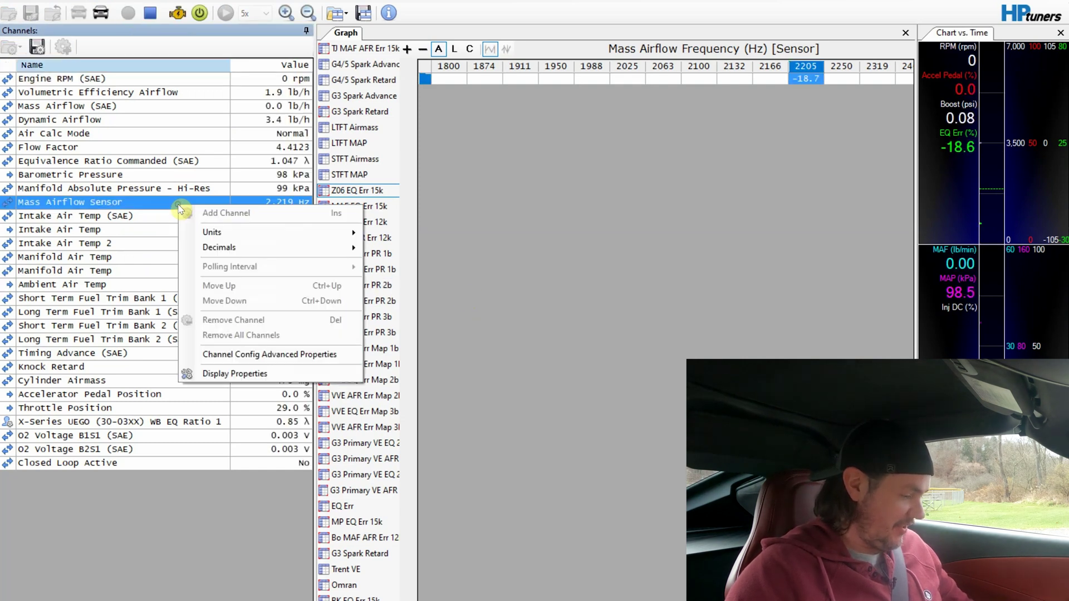
left_click(170, 448)
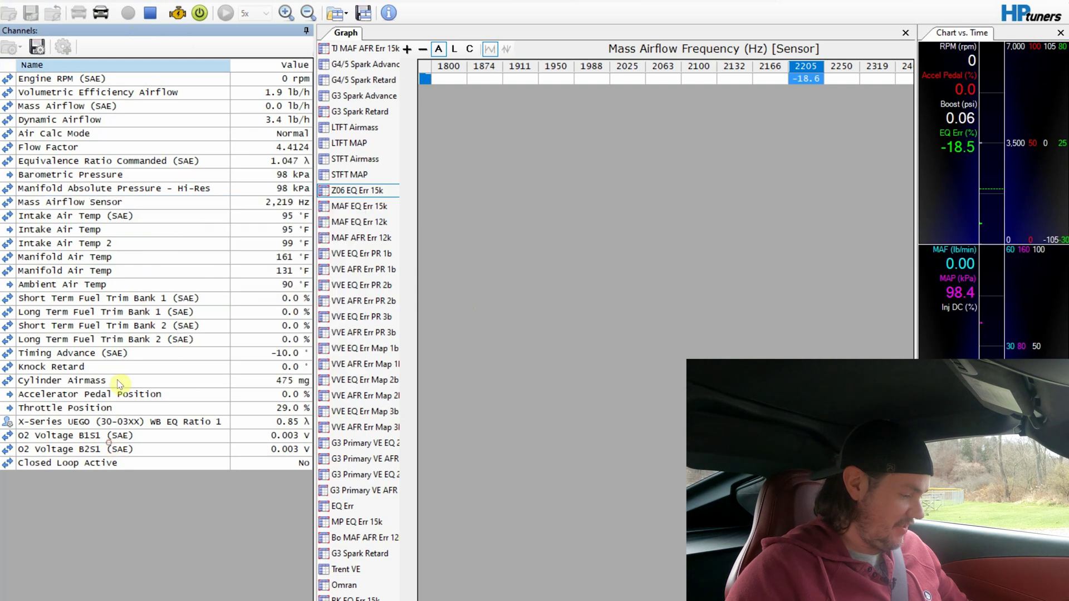
left_click(150, 207)
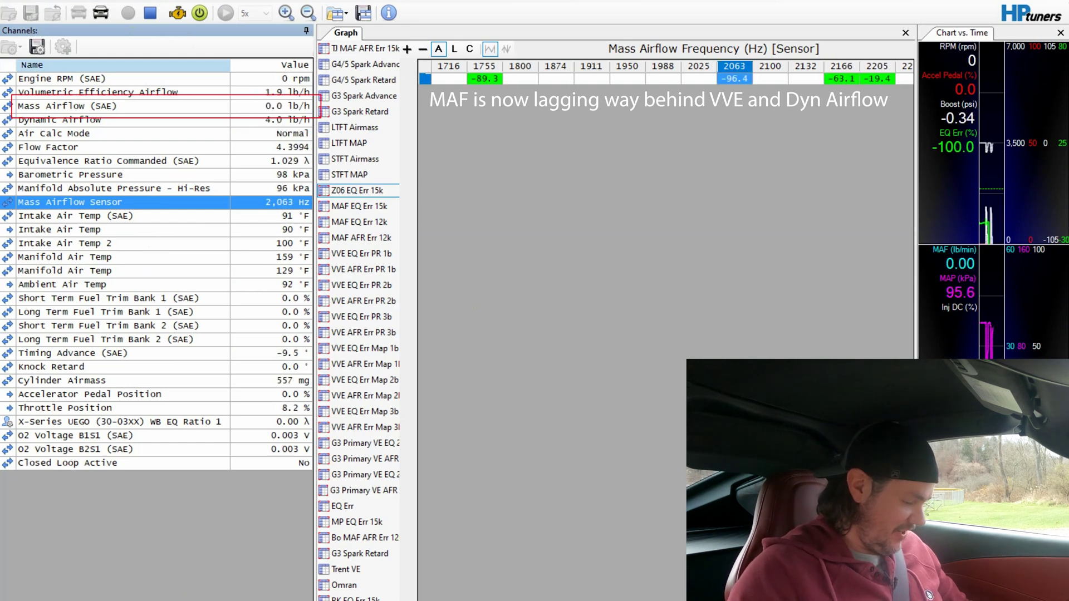
left_click(134, 105)
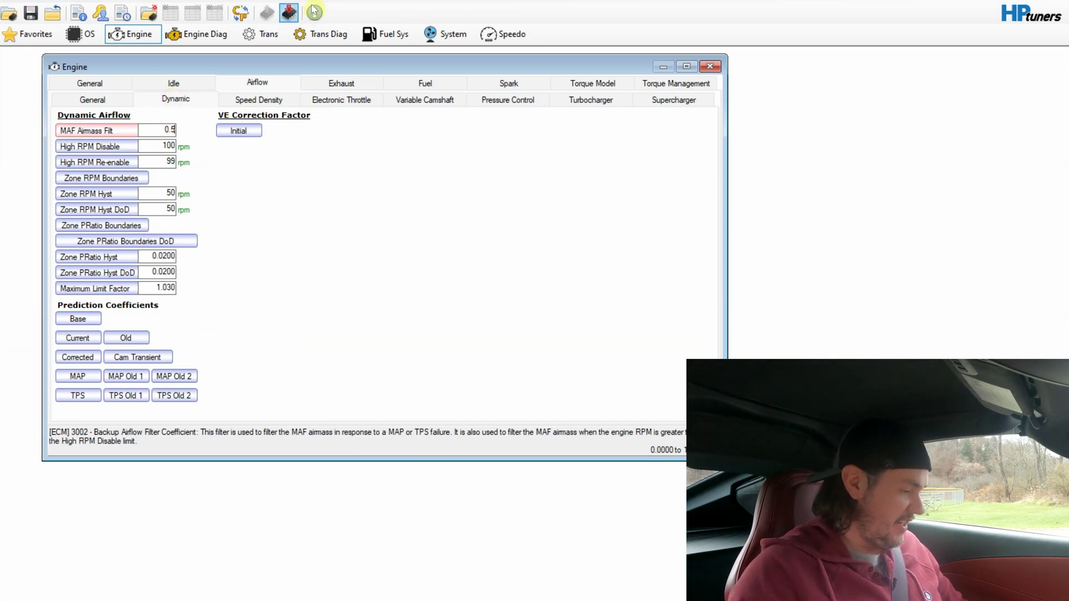
Disconnect the scanner and write only the E92 ECM calibration, with the T87 TCM and C304 CCM set to Do Not Write
left_click(289, 14)
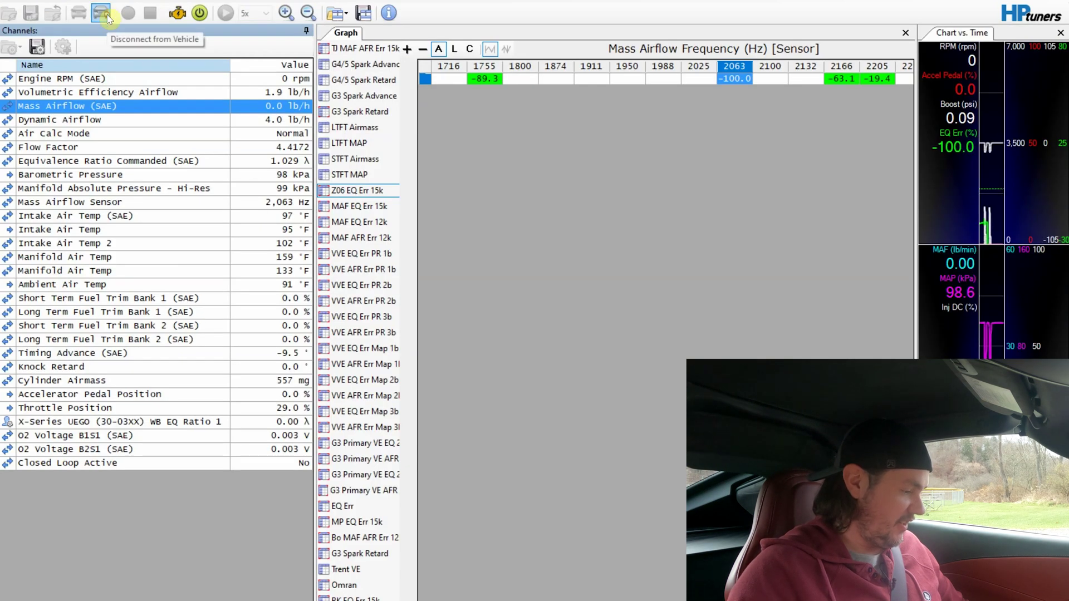
left_click(101, 12)
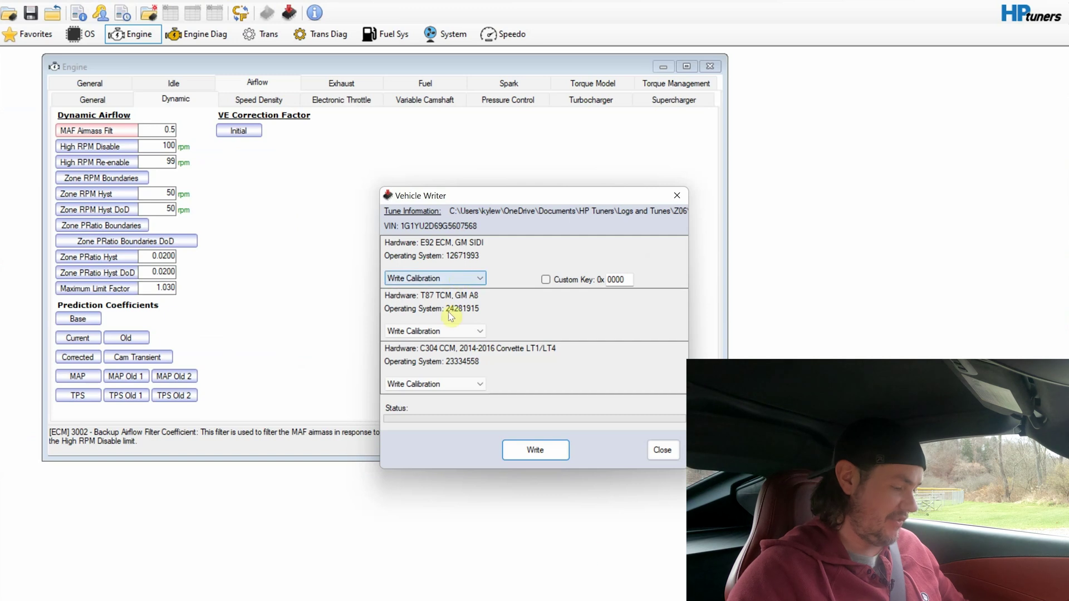
left_click(444, 331)
left_click(449, 362)
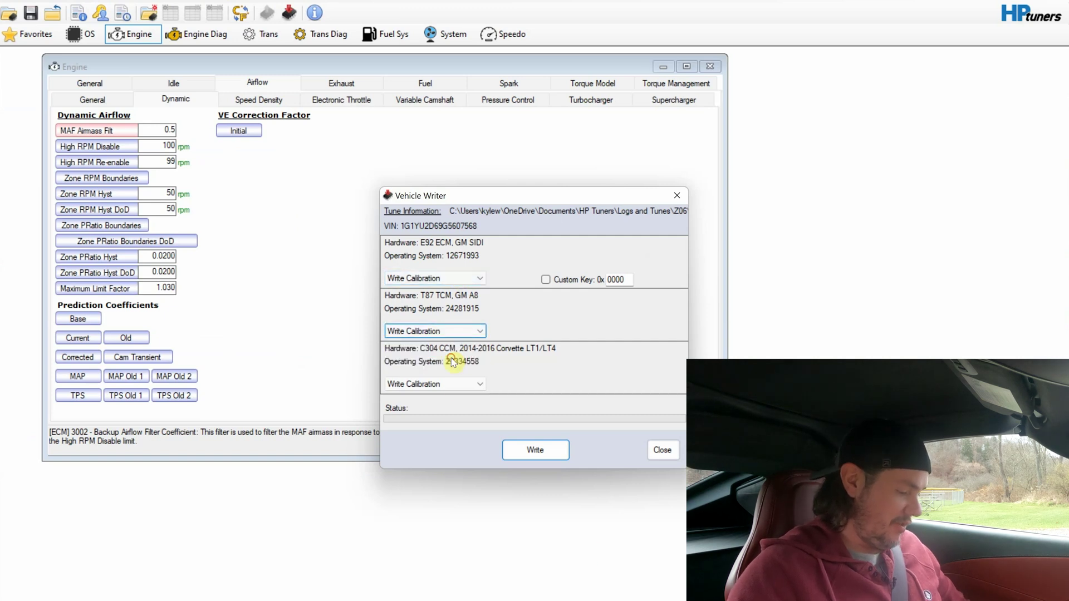
left_click(451, 381)
left_click(445, 418)
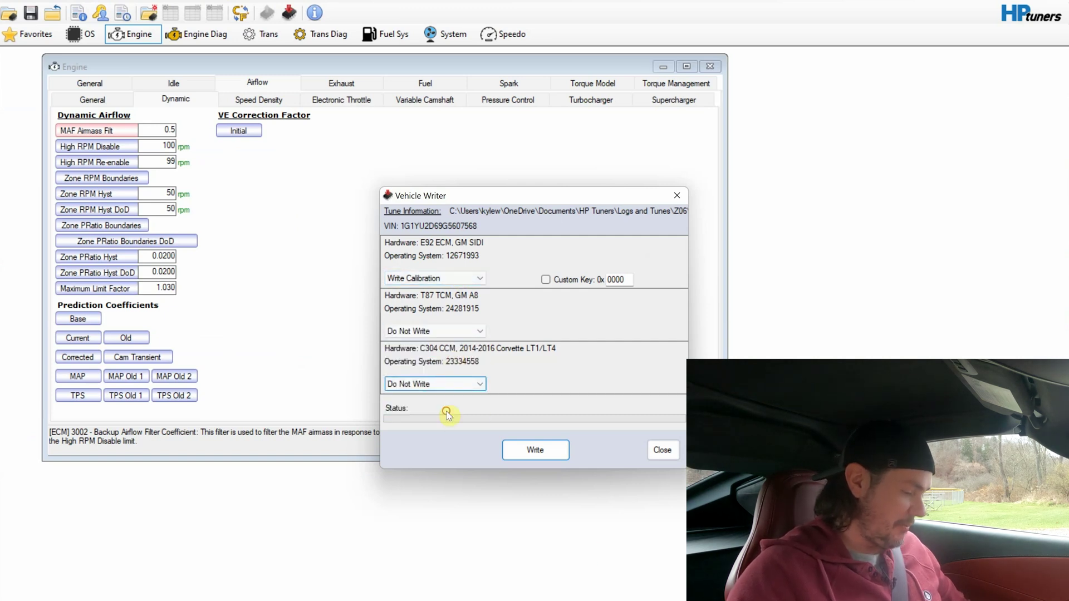
left_click(535, 455)
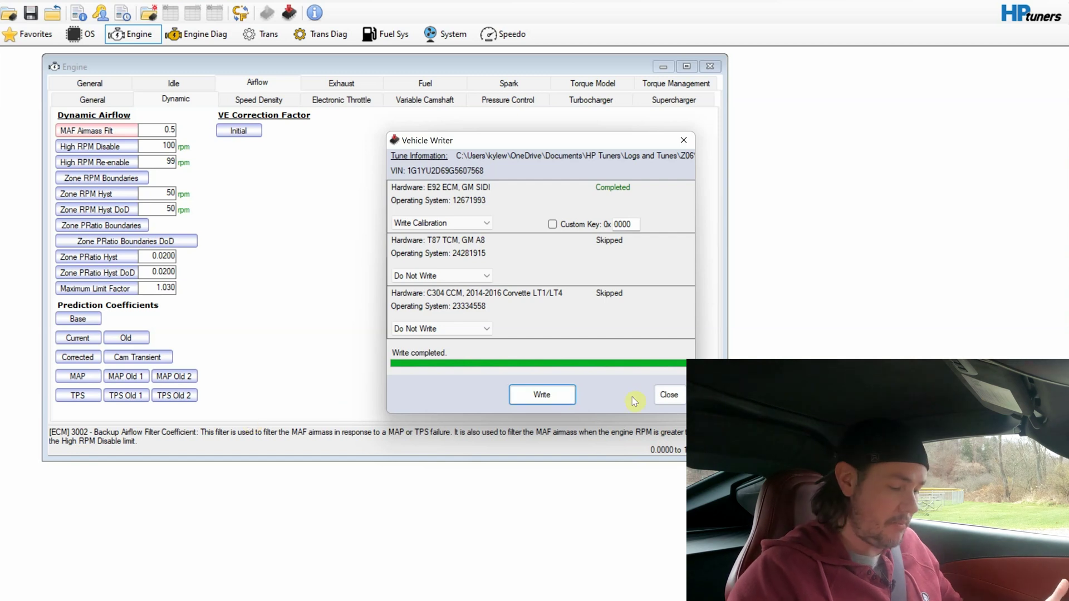
left_click(670, 396)
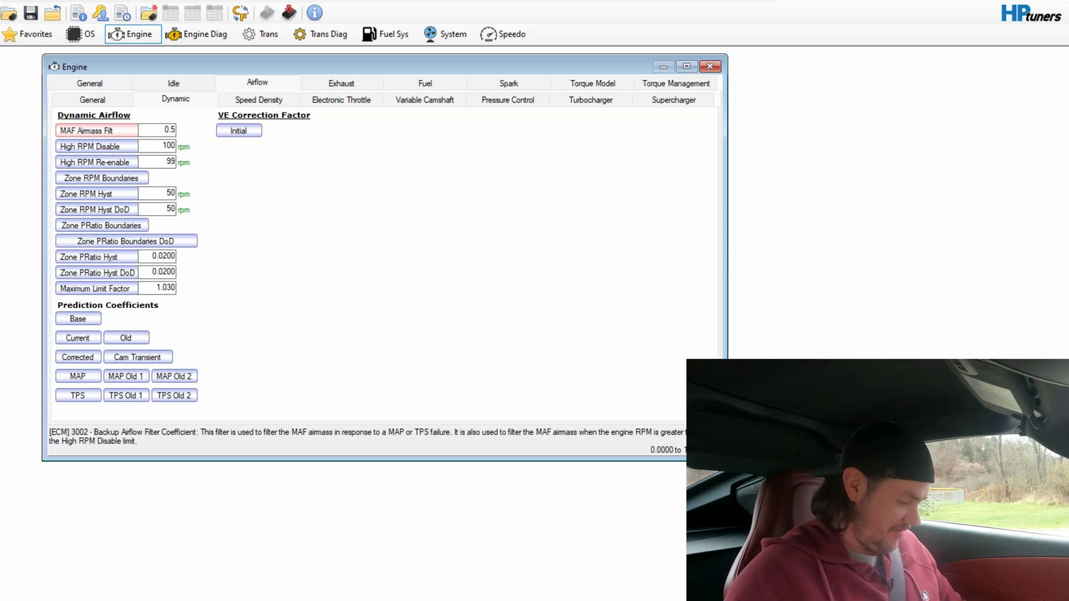
Switch to the scanner, reconnect to the vehicle and start recording a new scan
key("alt+Tab")
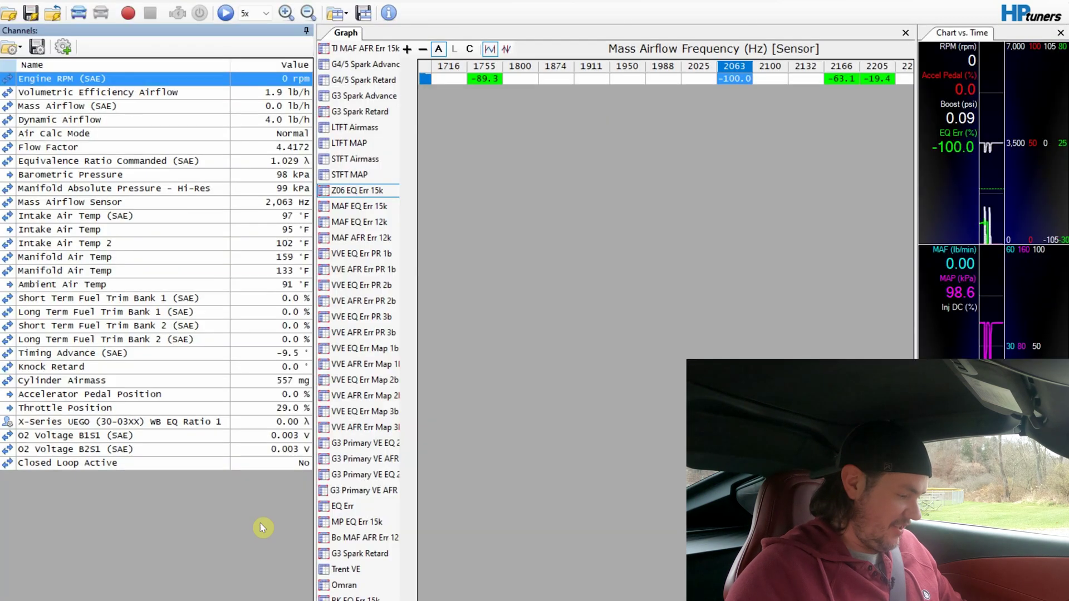
left_click(79, 16)
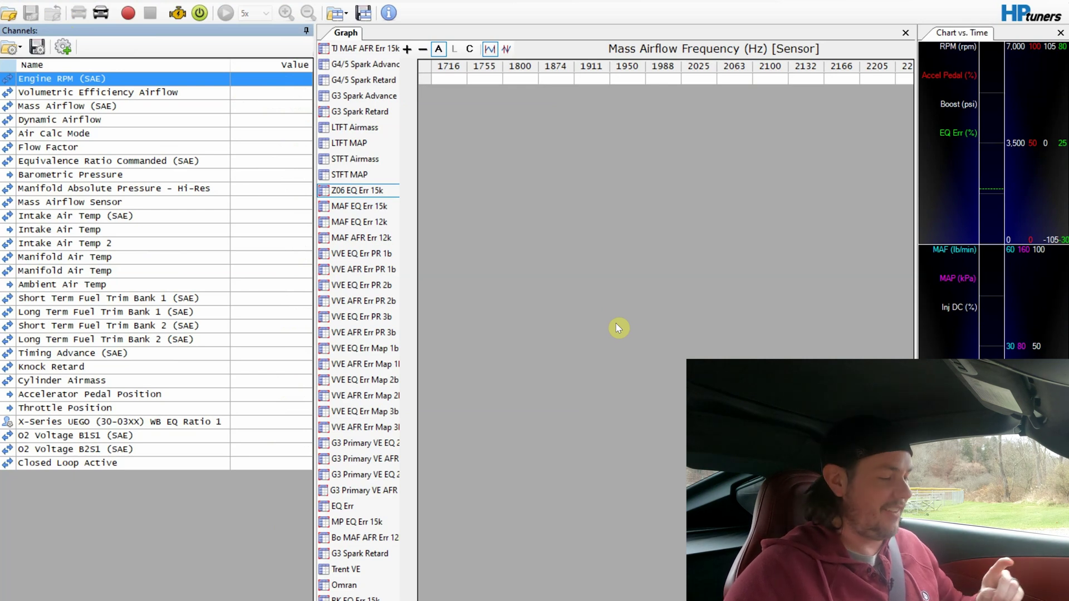
left_click(127, 16)
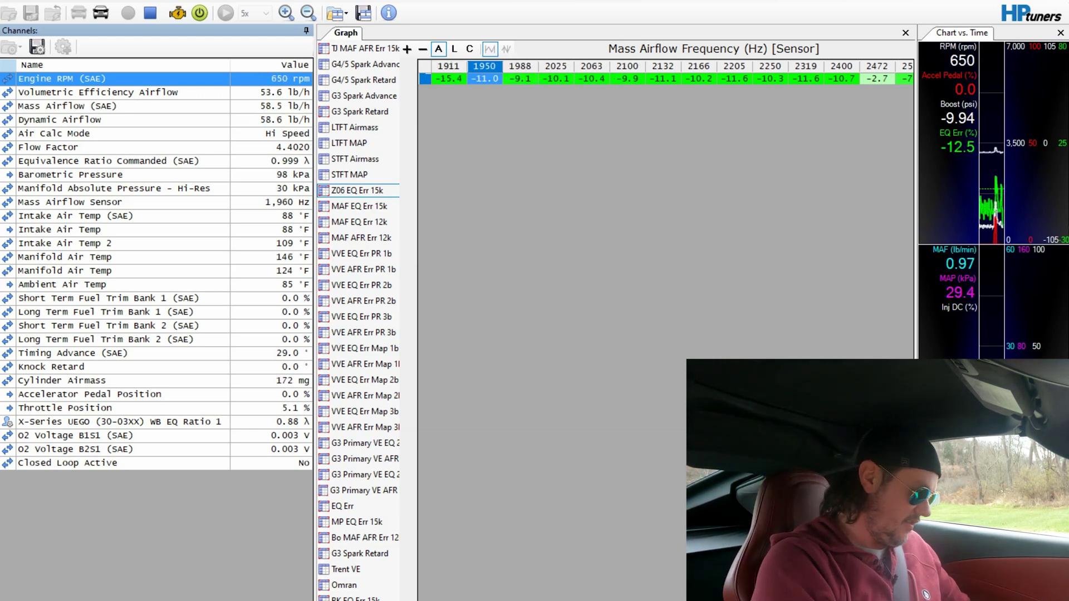
Read the vehicle's diagnostic trouble codes and clear them
left_click(177, 12)
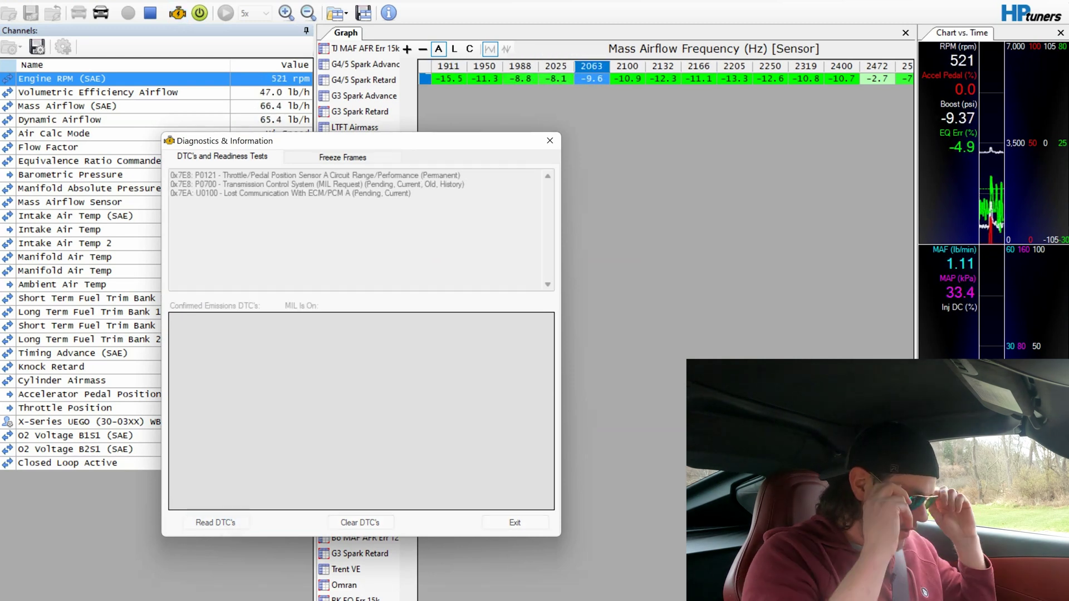
left_click(216, 522)
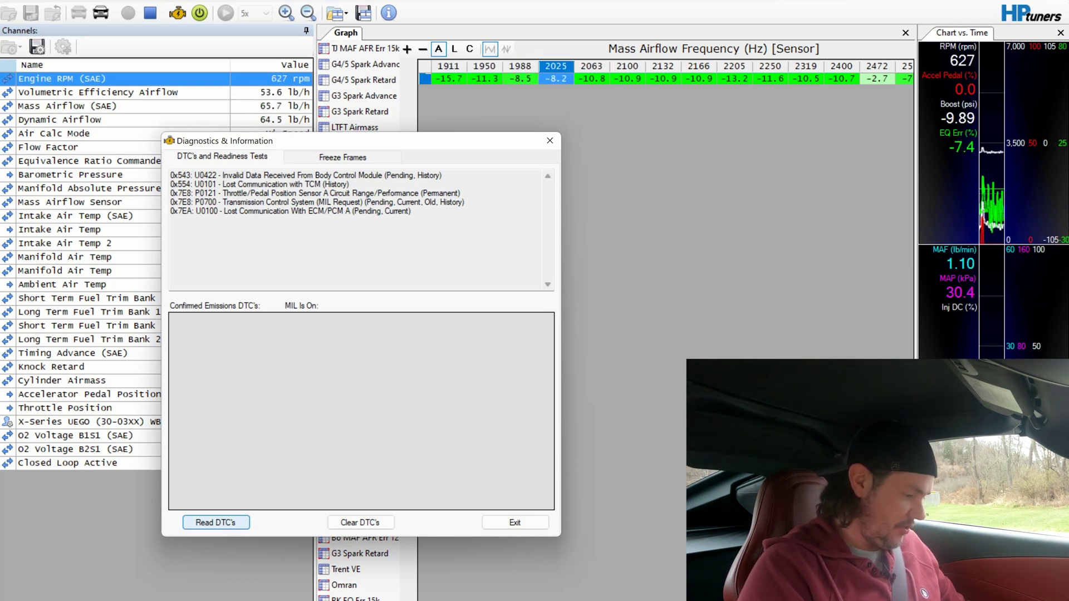
left_click(361, 522)
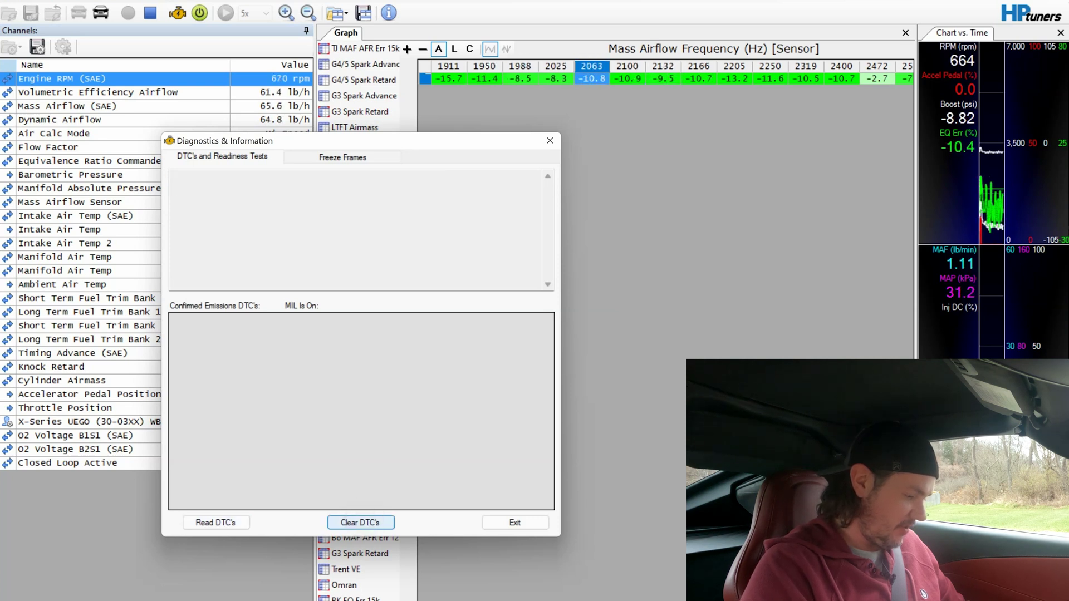
key("Escape")
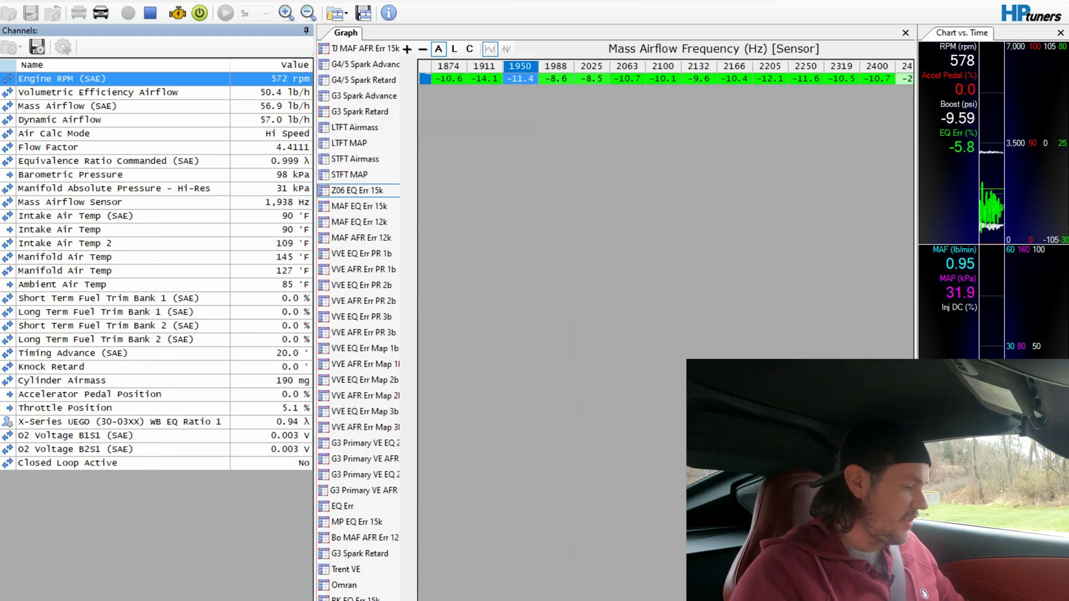
Stop the scan and disconnect from the vehicle, then switch back to the editor
left_click(155, 17)
left_click(101, 13)
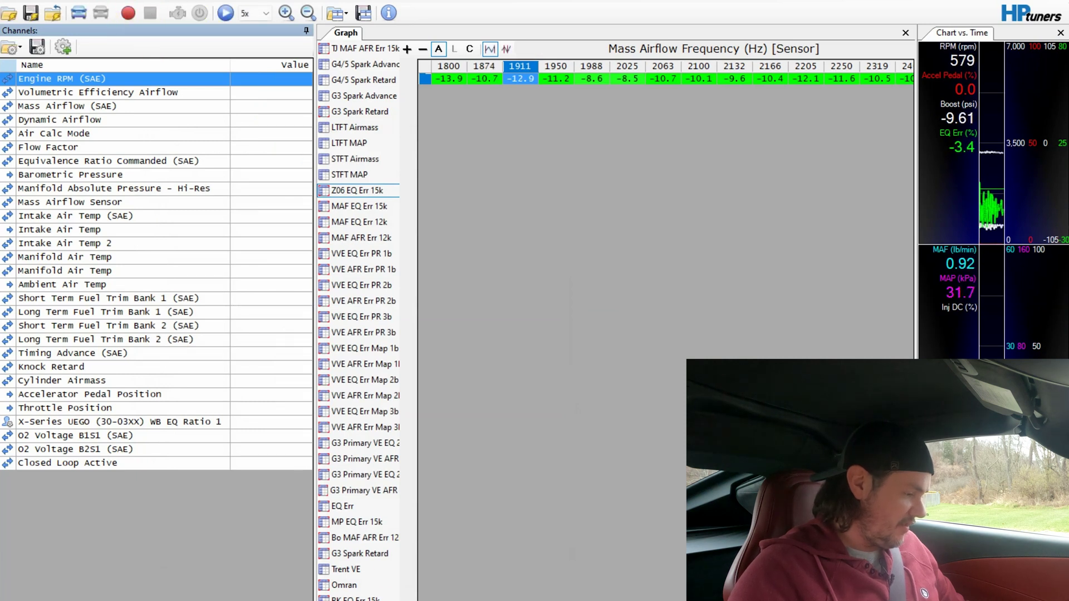
key("alt+Tab")
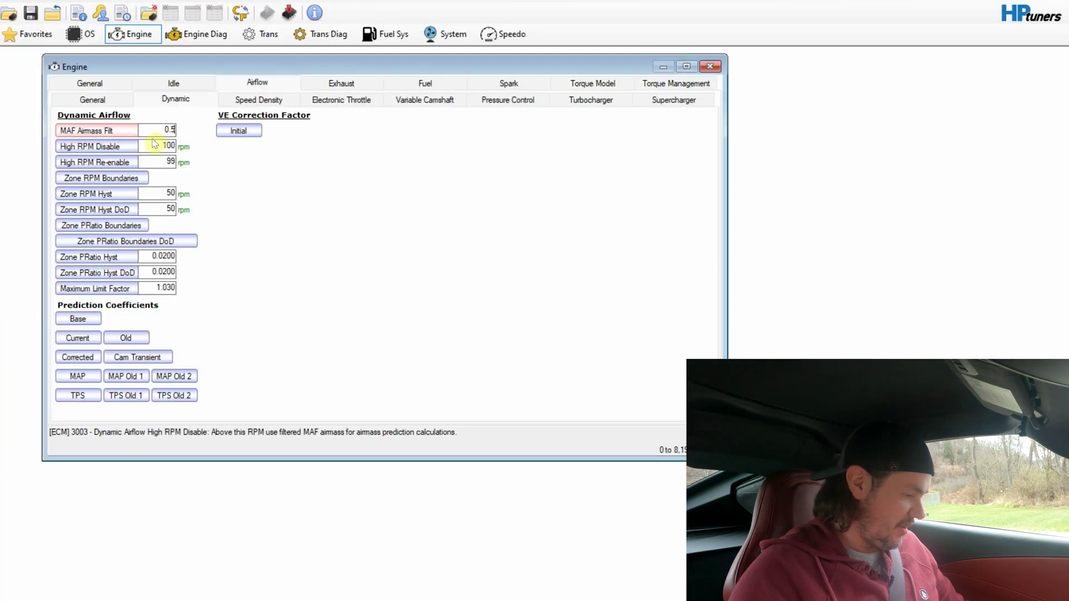
Load Z06_FlowRatio2.hpt as a comparison file, view its Dynamic Airflow settings, and return to the current tune
left_click(132, 67)
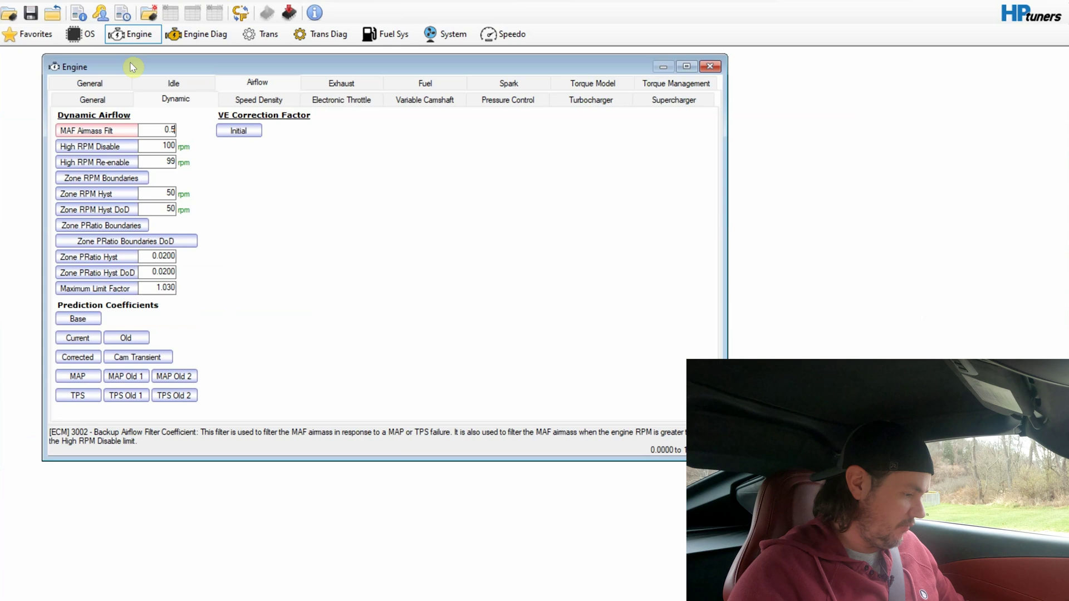
left_click(98, 3)
left_click(103, 9)
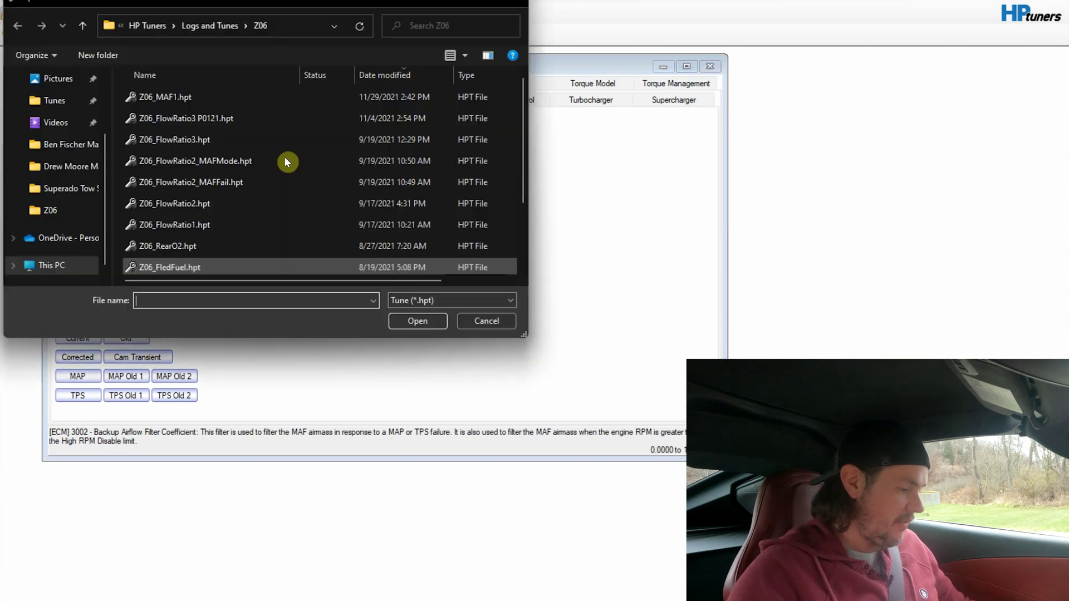
double_click(211, 199)
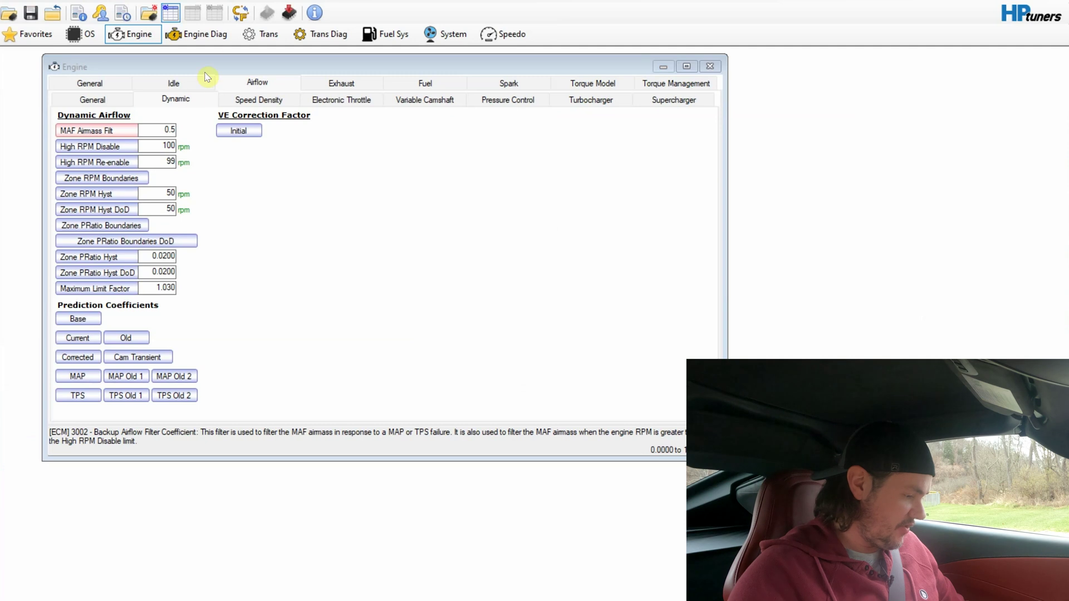
left_click(193, 14)
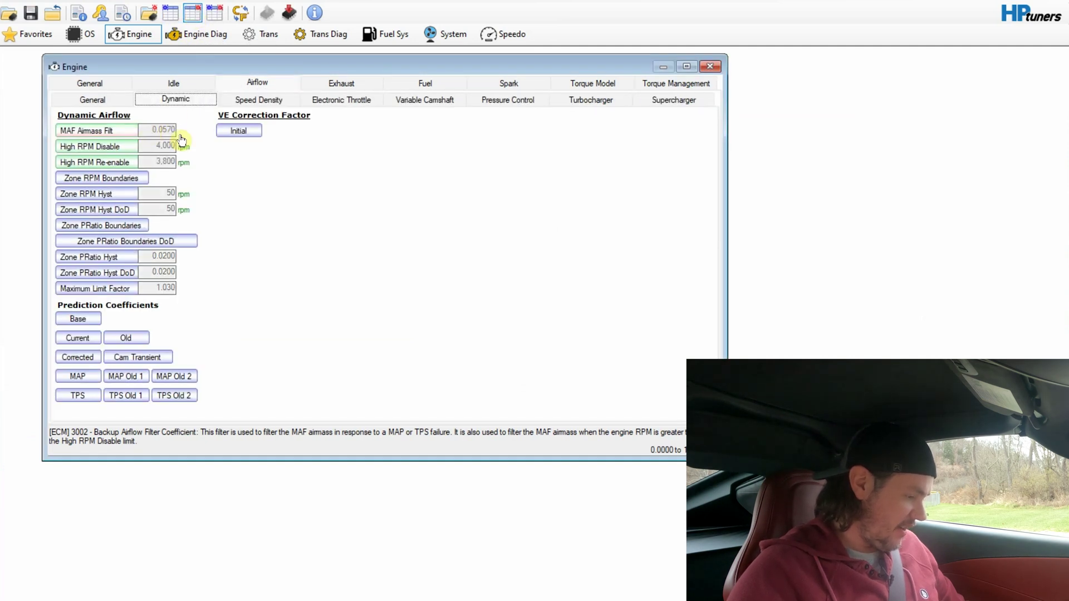
left_click(172, 12)
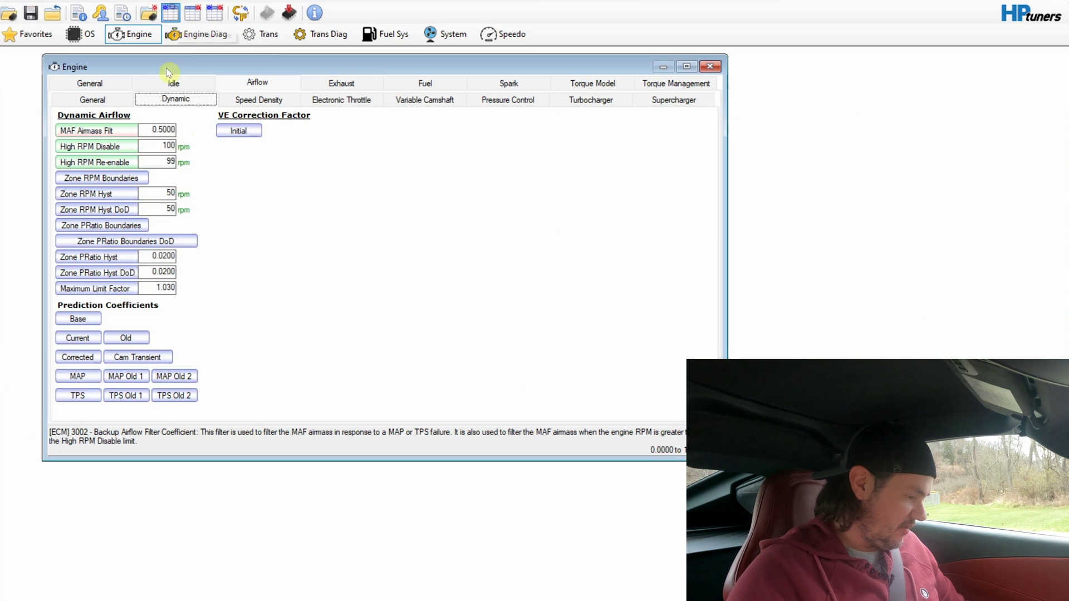
Set the MAF airmass filter to 0.1 and write only the E92 ECM calibration, with the T87 TCM and C304 CCM set to Do Not Write
left_click(161, 128)
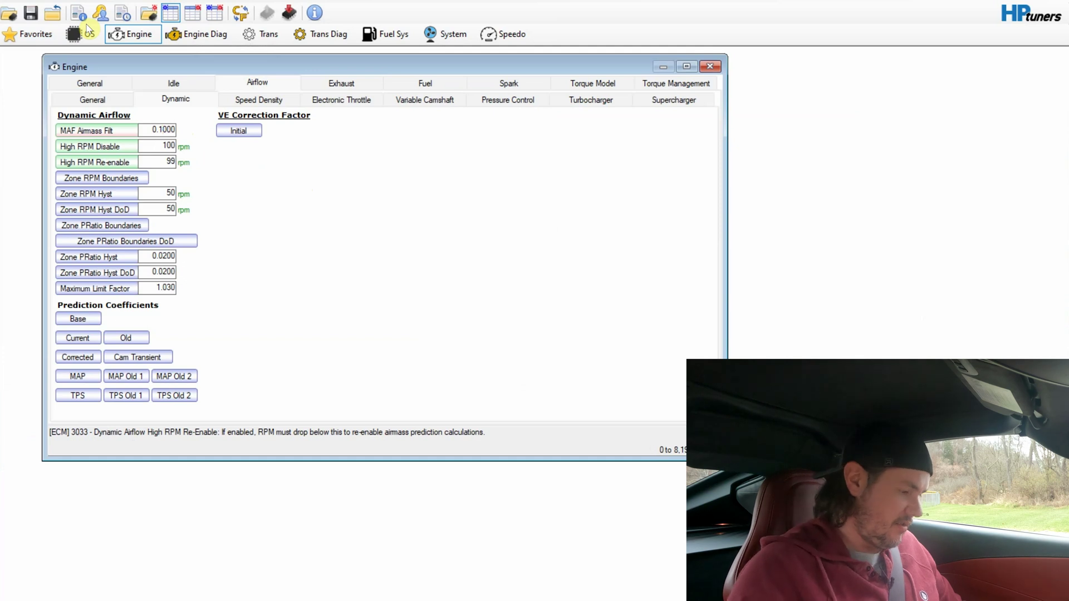
left_click(290, 16)
left_click(445, 332)
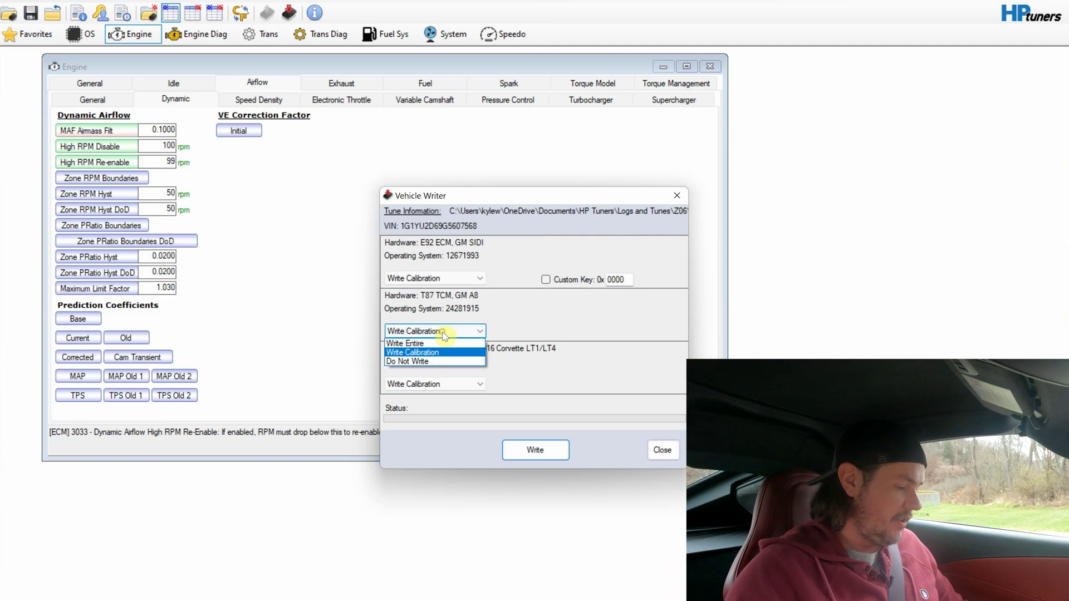
left_click(440, 362)
left_click(446, 384)
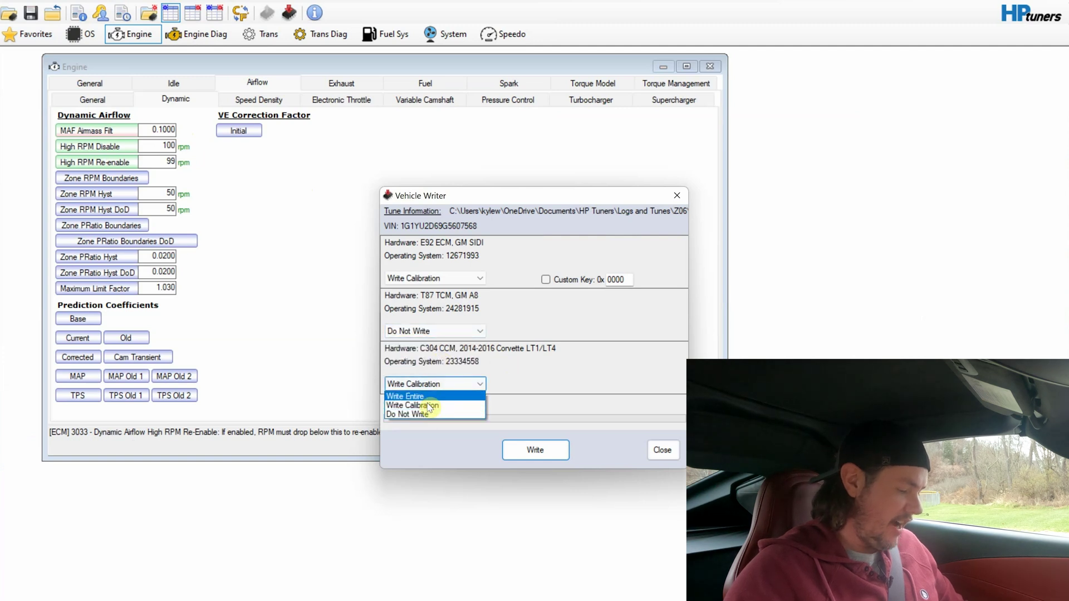
left_click(423, 416)
left_click(540, 457)
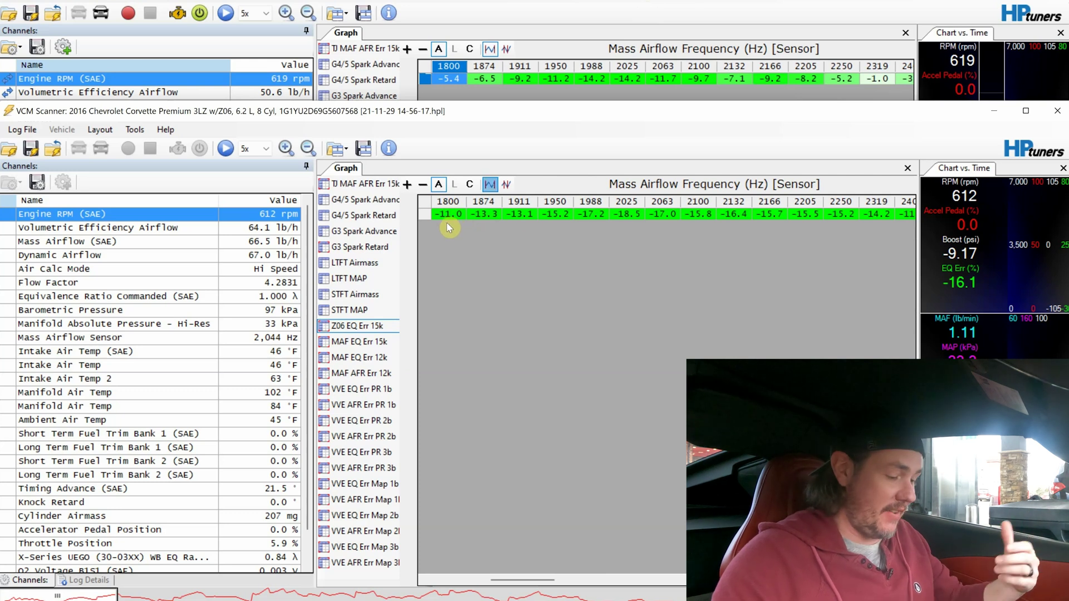
Compare the Z06 EQ Err 15k values across the mass airflow frequency range between the new log and the earlier log
left_click(869, 214)
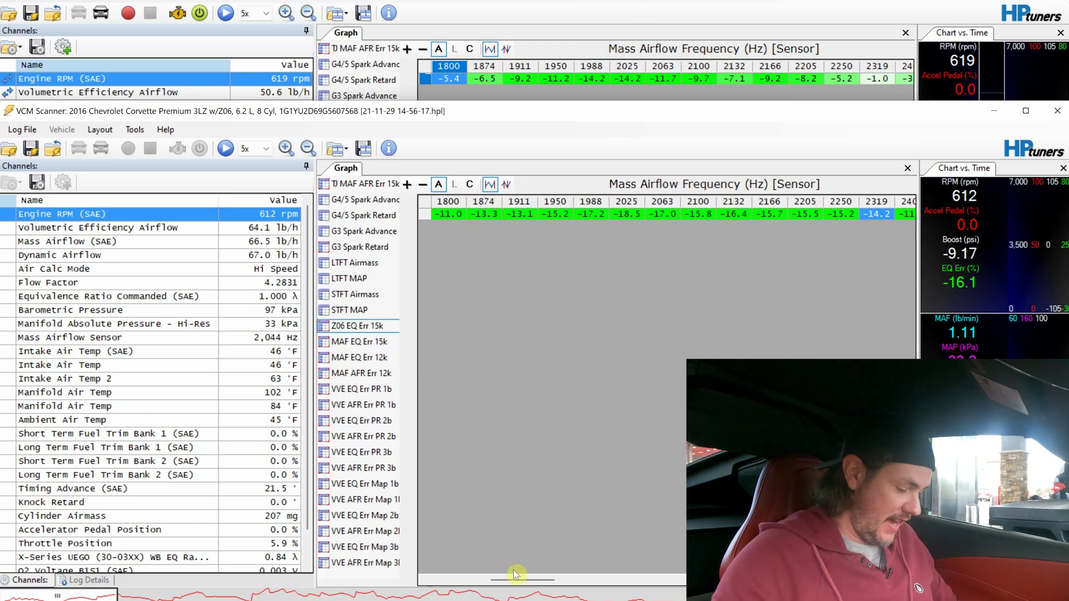
left_click_drag(515, 582, 708, 581)
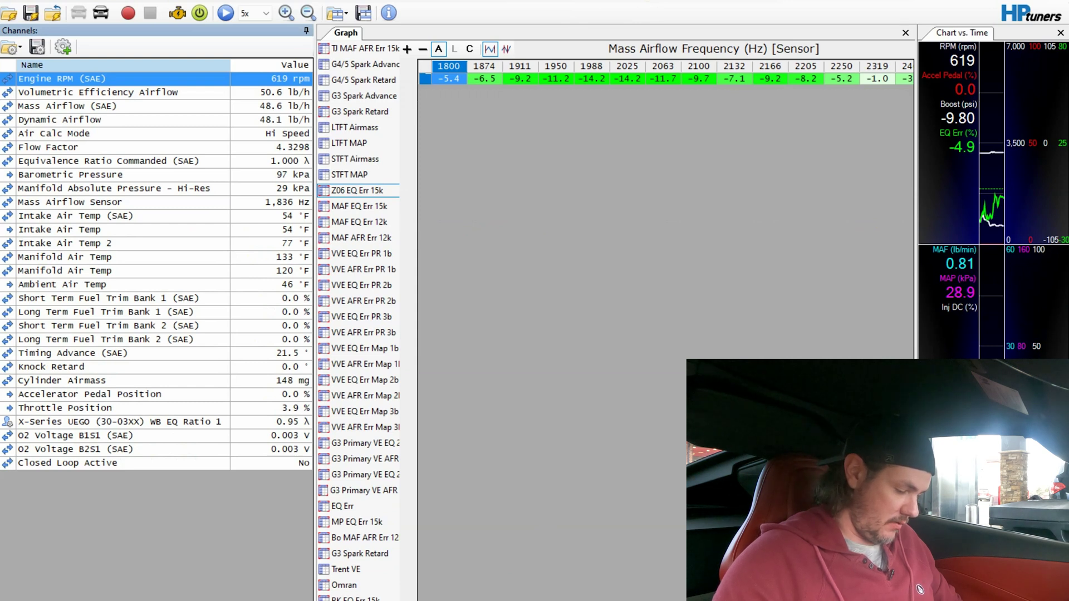
scroll(668, 72, "right", 10)
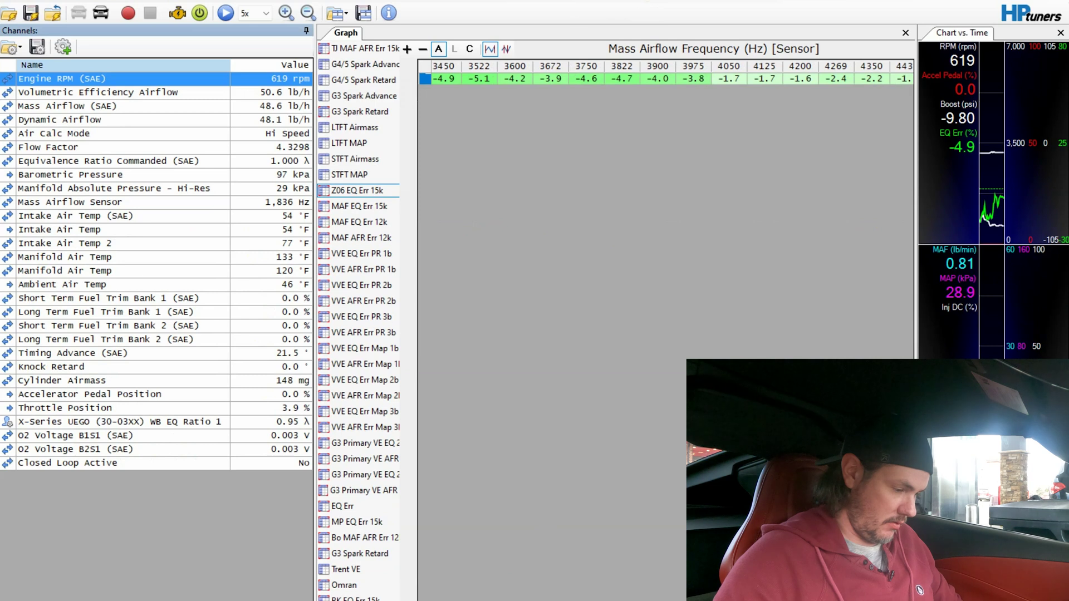
scroll(668, 72, "right", 8)
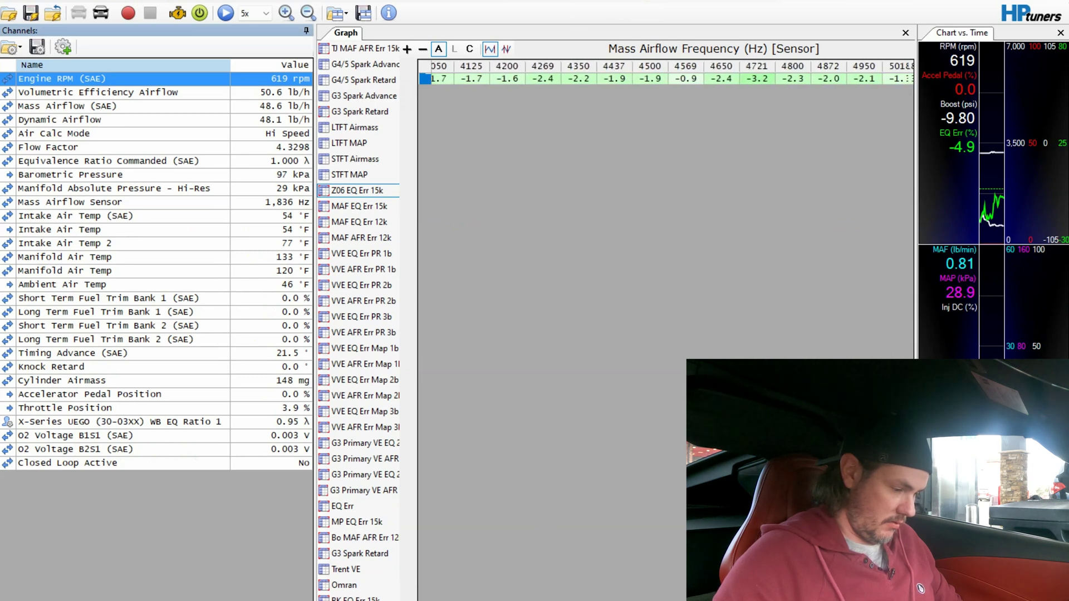
scroll(668, 72, "right", 2)
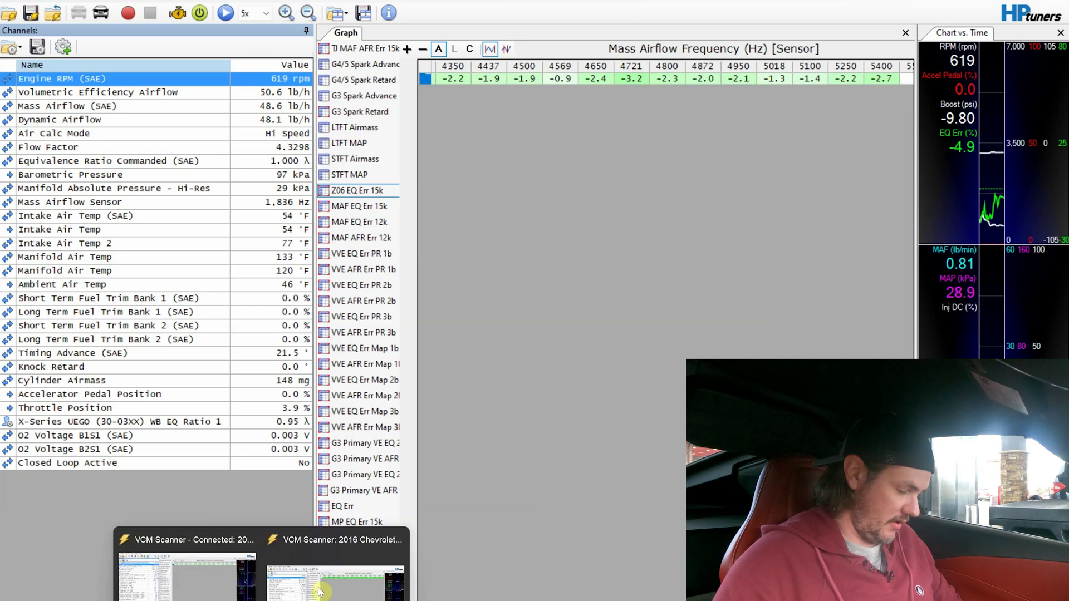
left_click(321, 585)
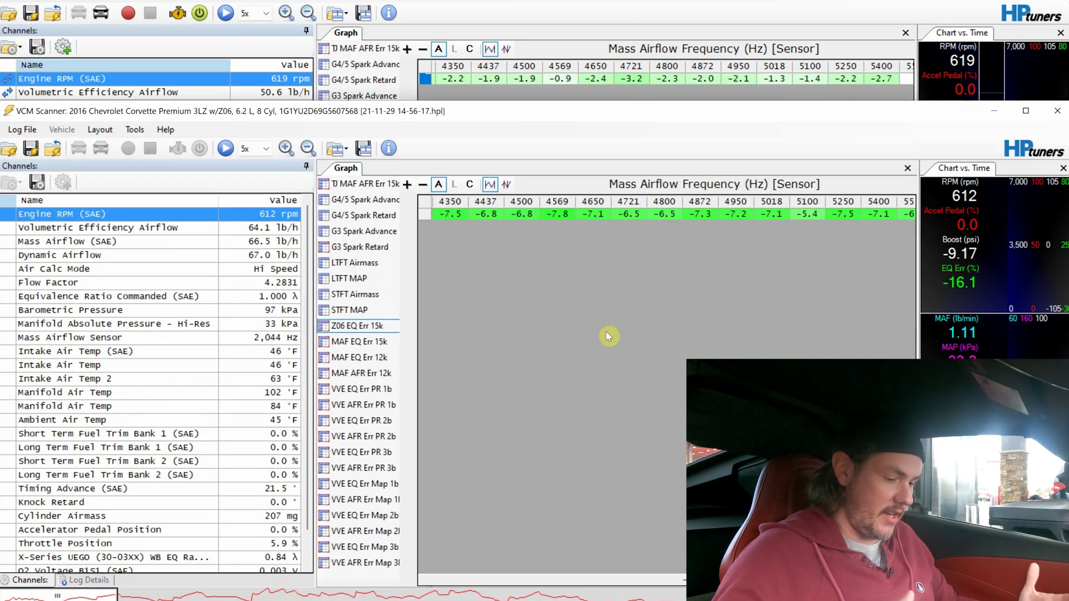